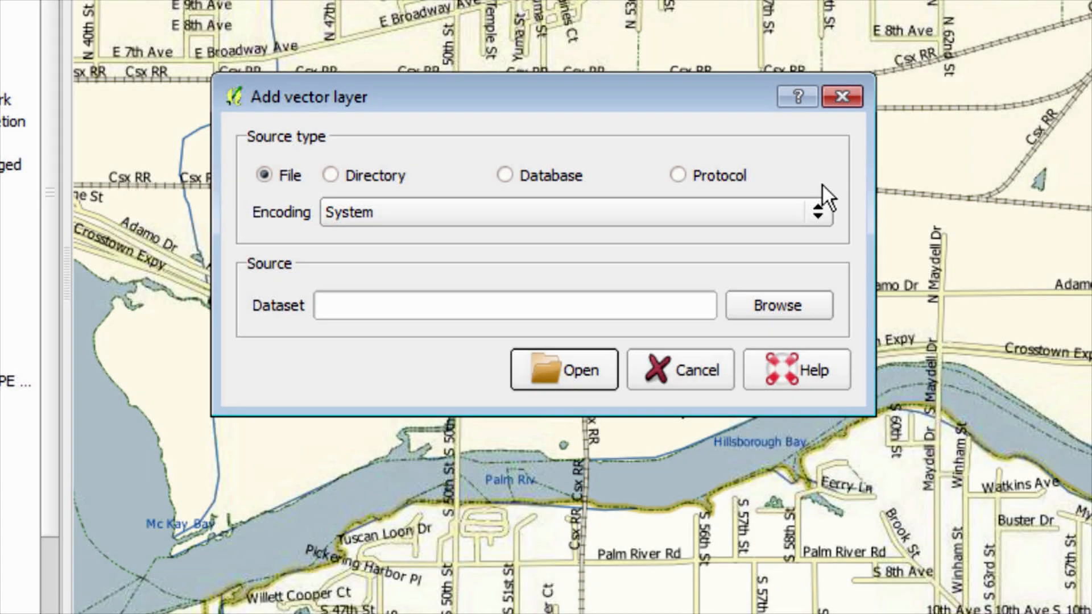
Add local_places_12057.shp from the Florida local file folder as a vector layer, using the System encoding.
left_click(817, 211)
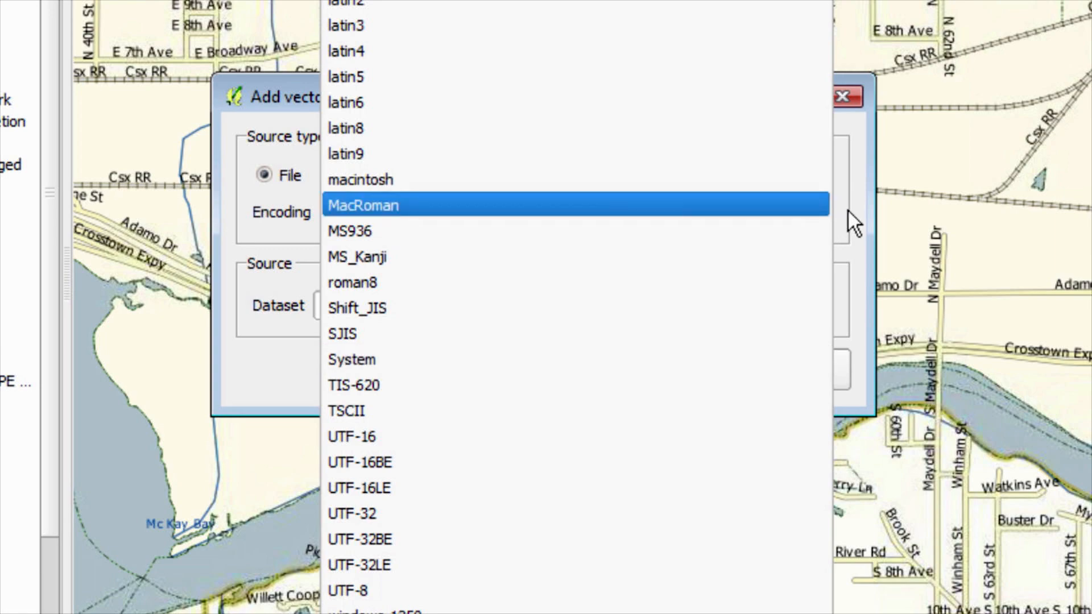
left_click(787, 359)
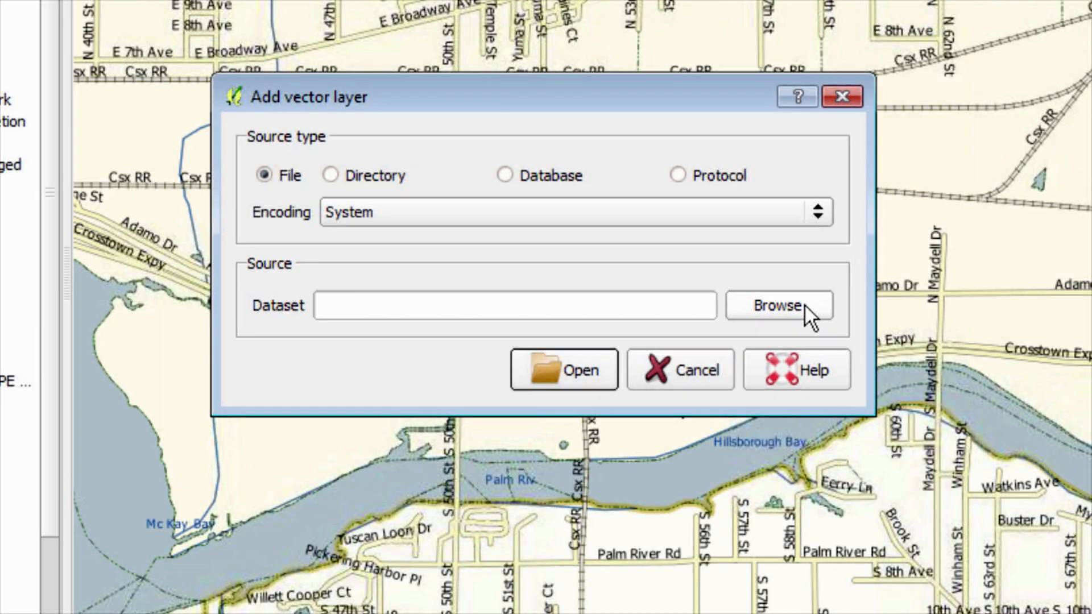
left_click(804, 305)
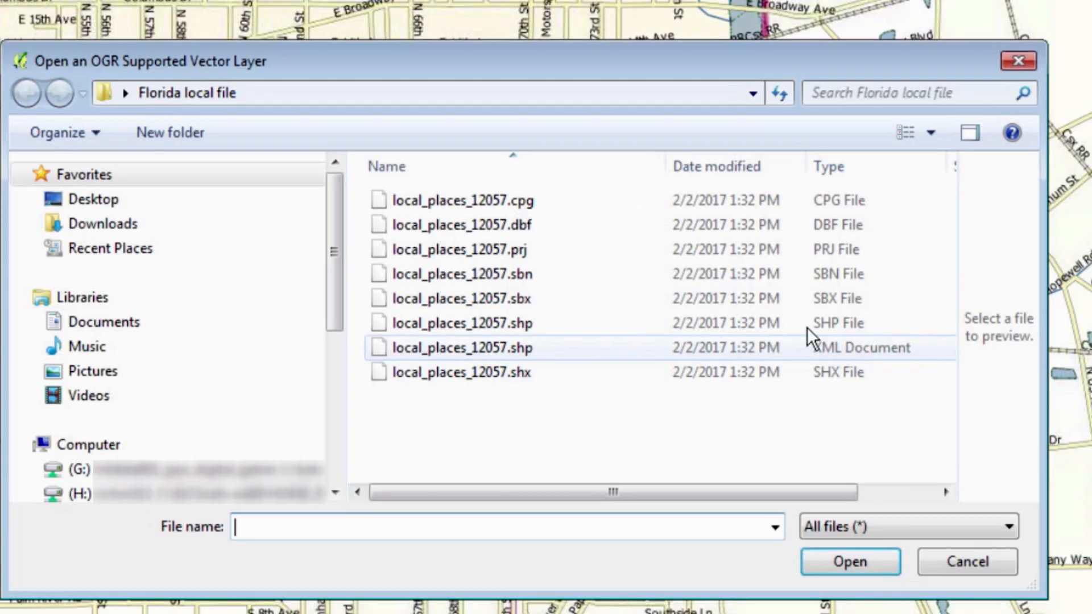
left_click(841, 391)
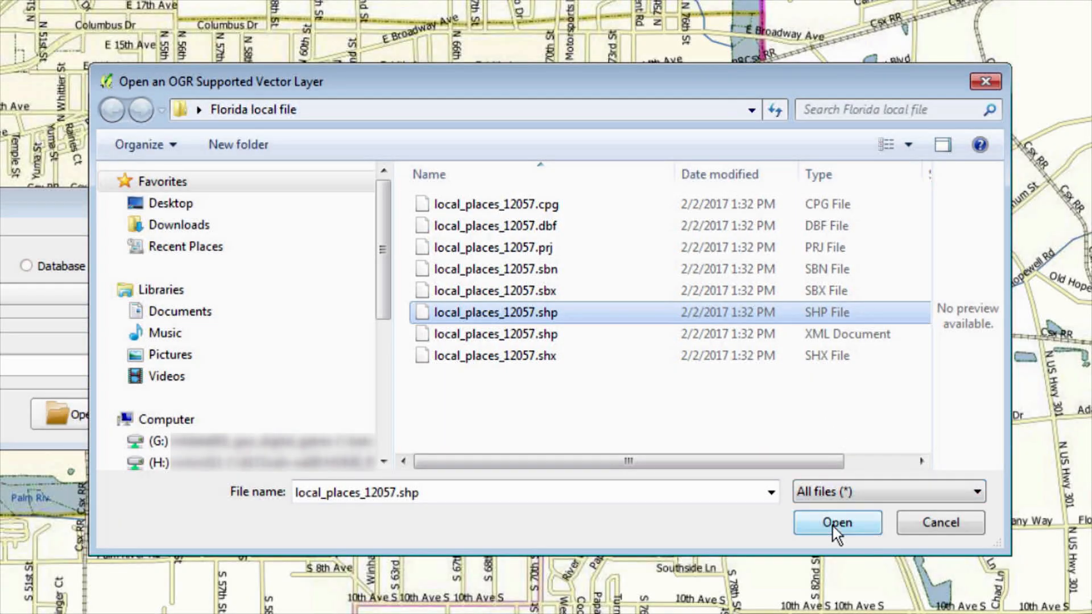
left_click(835, 523)
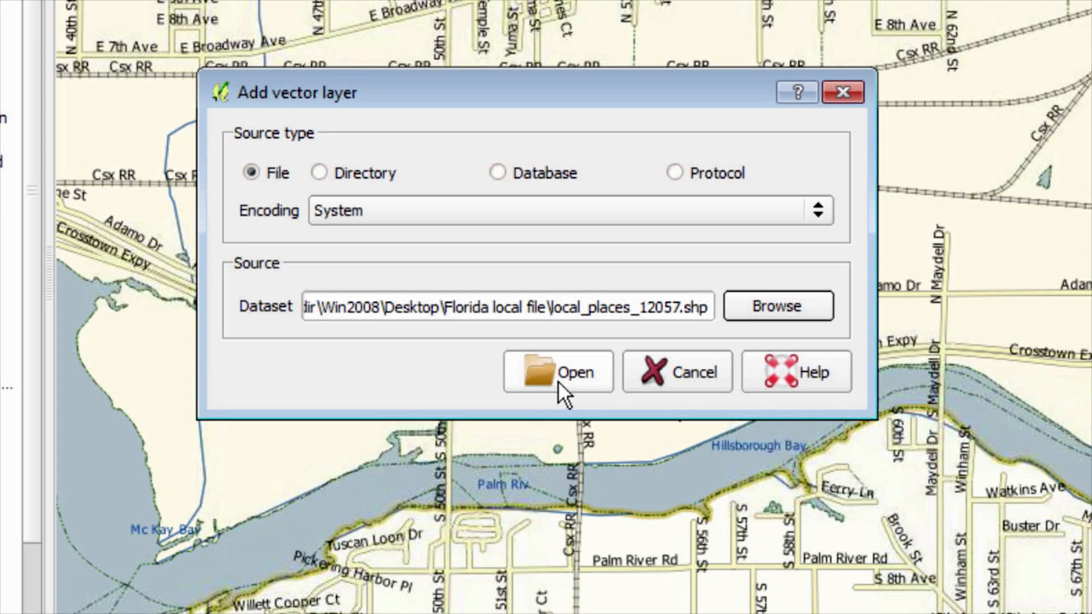
left_click(558, 381)
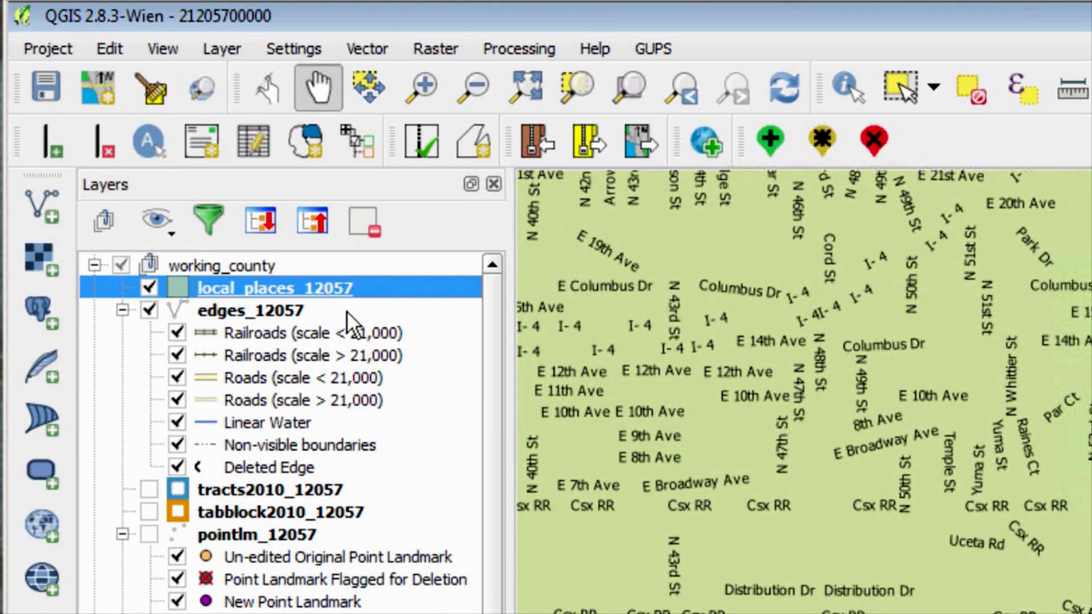
Set the fill symbol transparency of the local_places_12057 layer to 50%.
left_click(176, 285)
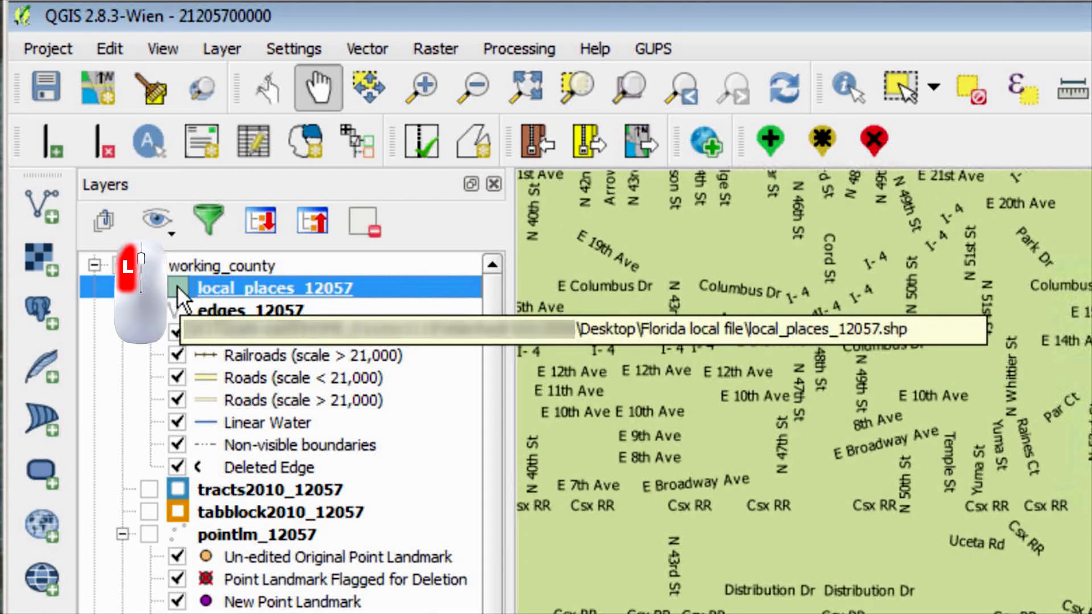
double_click(176, 285)
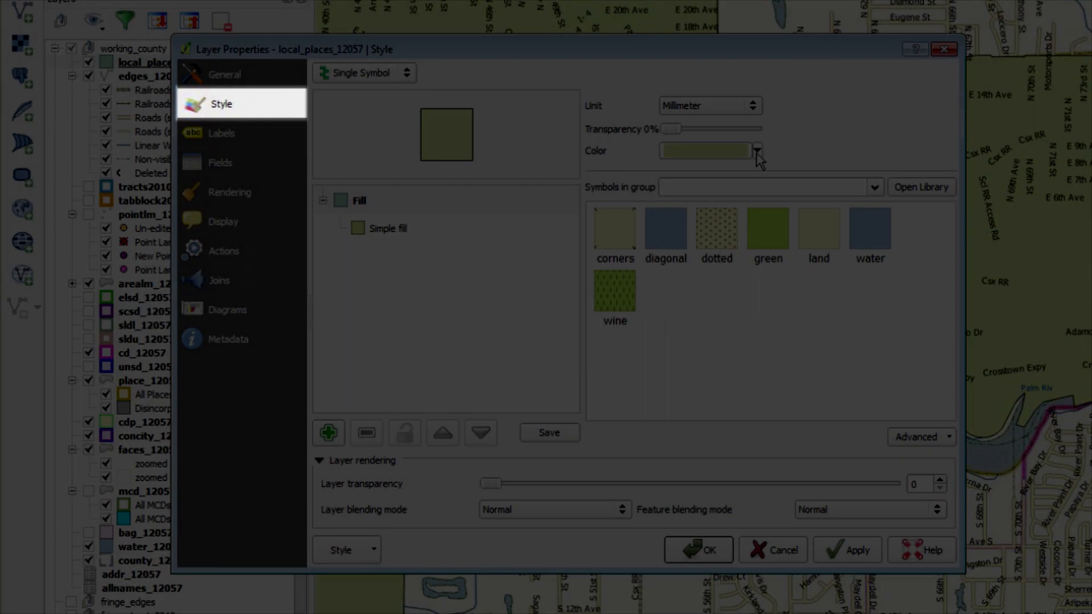
left_click(756, 150)
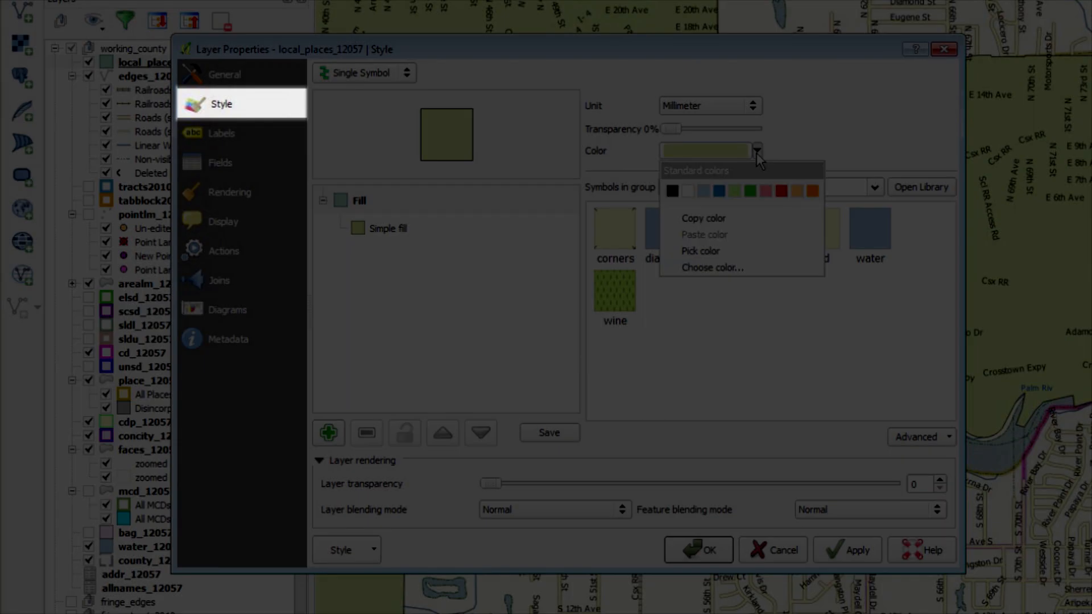
left_click(756, 152)
left_click_drag(675, 127, 718, 134)
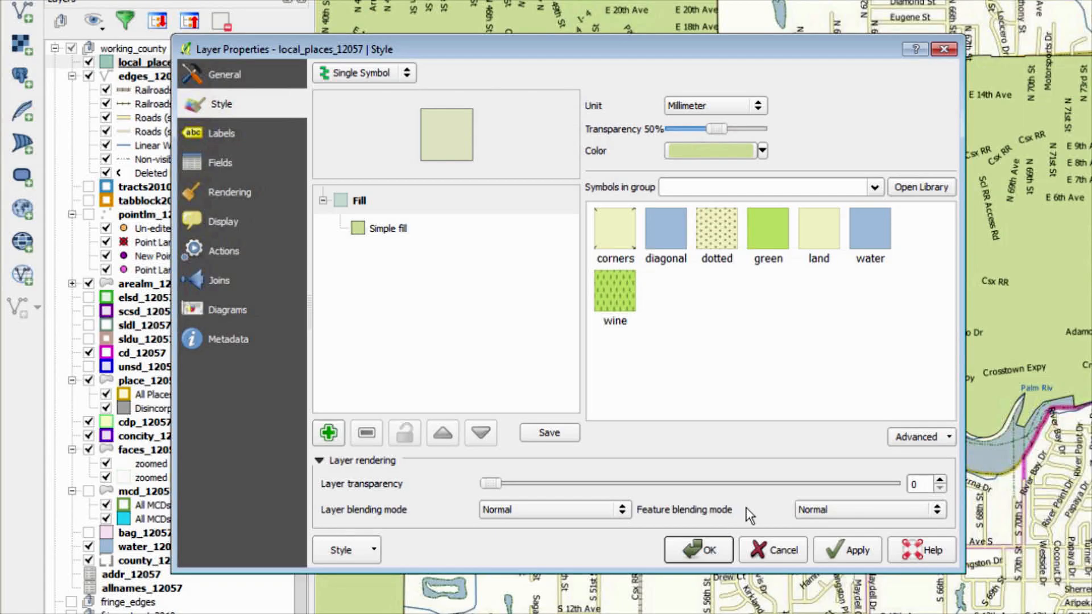
left_click(705, 551)
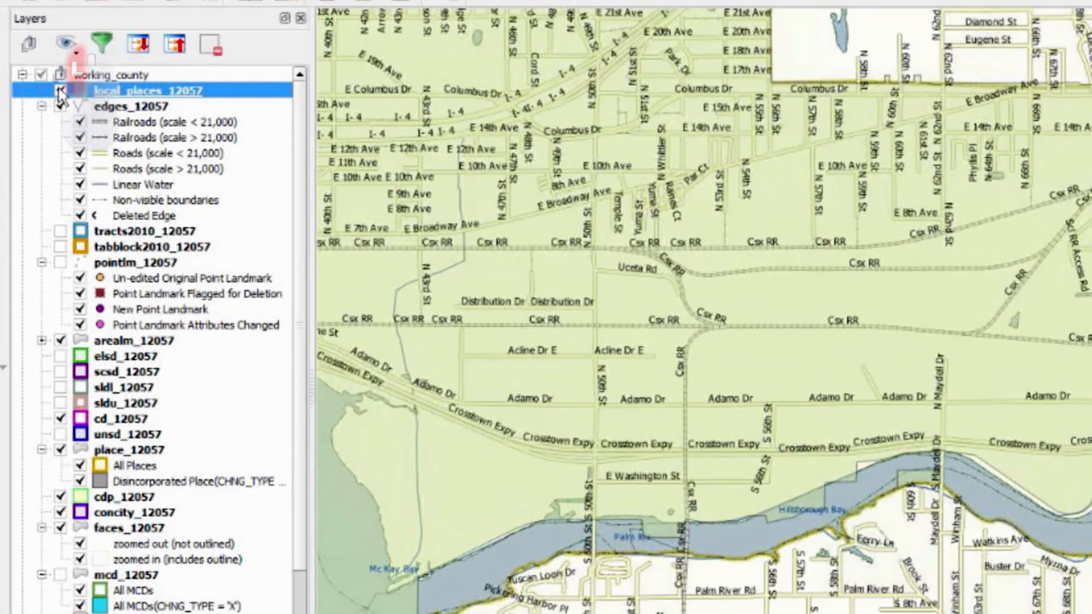
Hide the local_places_12057 layer to compare it with the map underneath, and show it again.
left_click(60, 91)
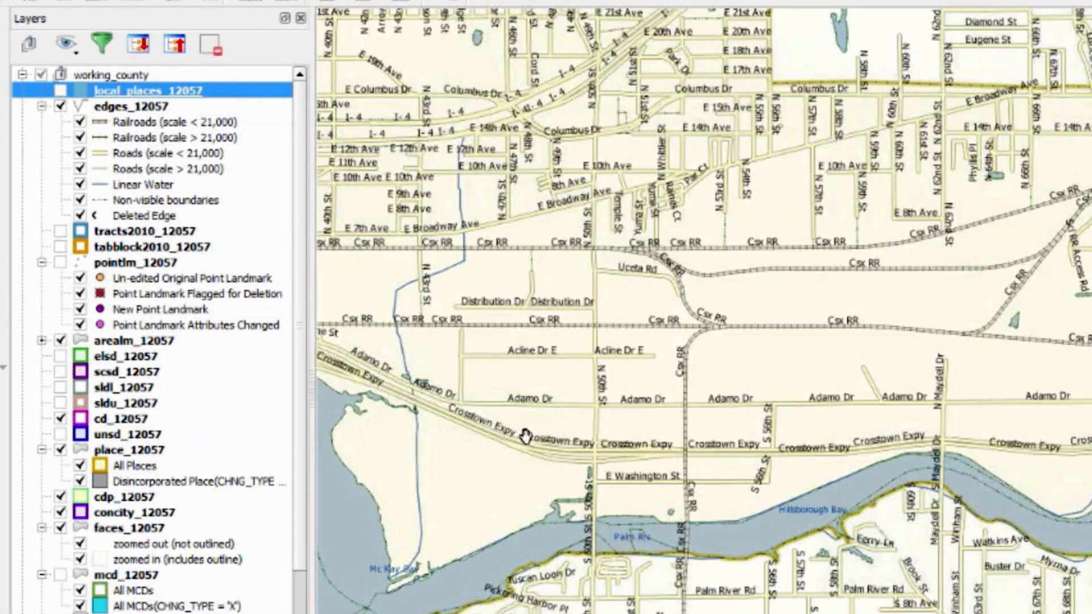
left_click(60, 91)
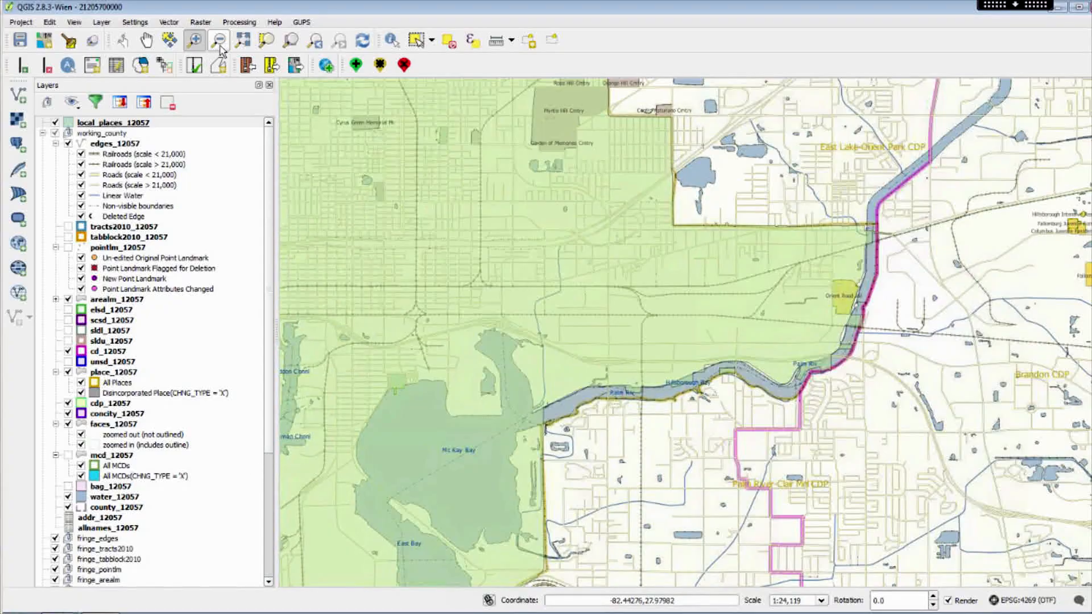
Turn off the visibility of the cd_12057 layer in the working_county group.
left_click(225, 45)
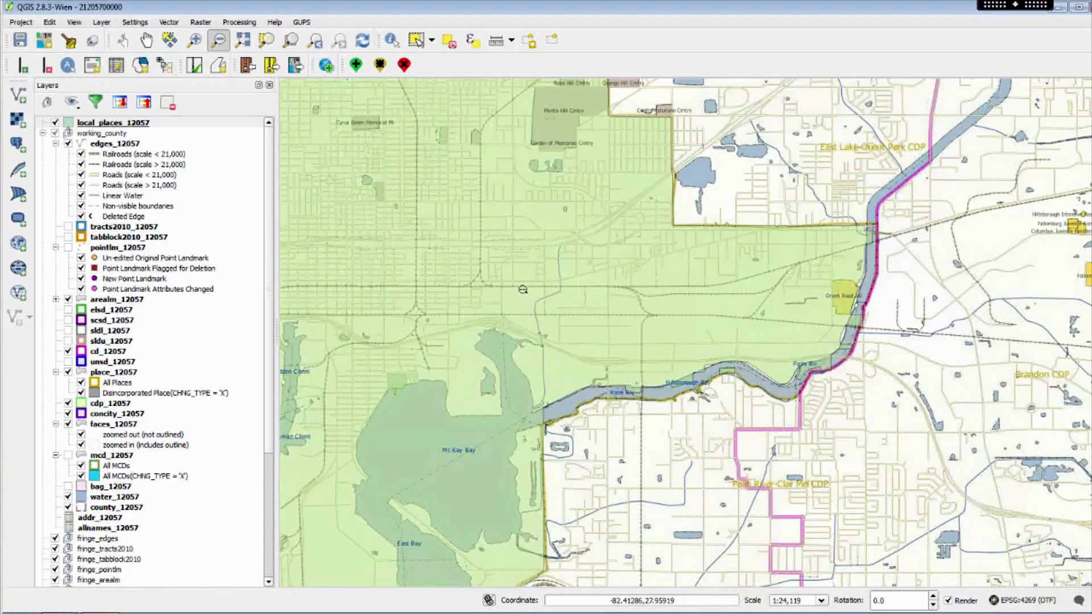
left_click(470, 283)
left_click(620, 311)
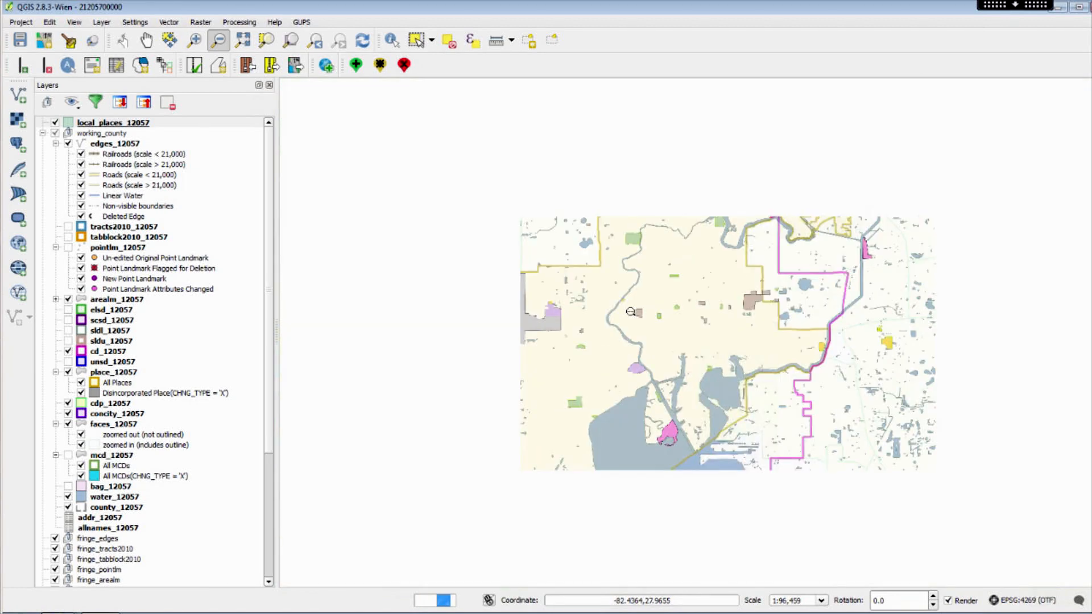
left_click(629, 312)
left_click(630, 312)
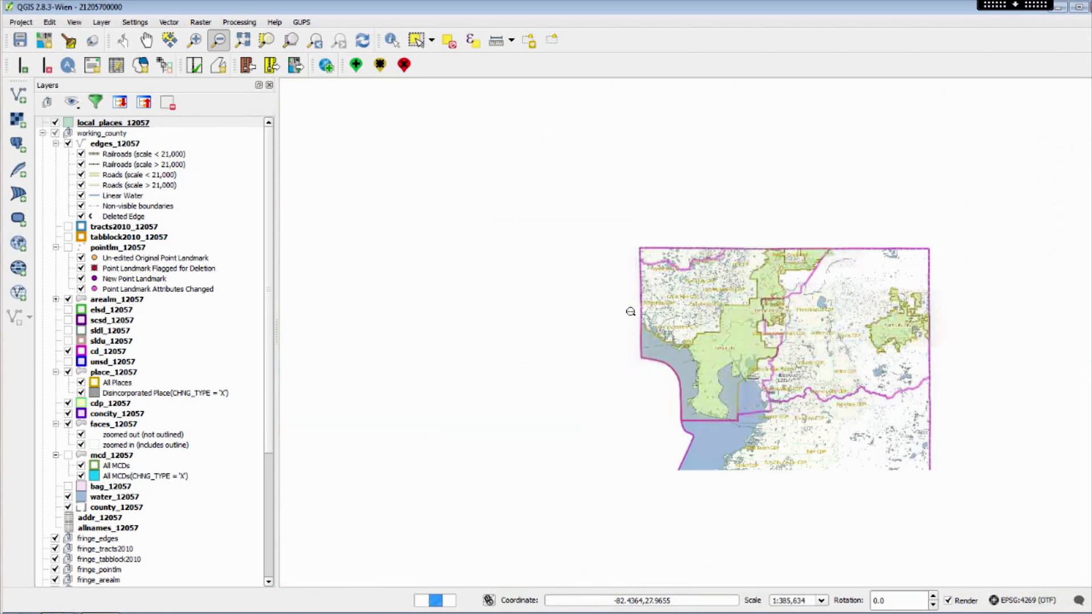
left_click(193, 40)
left_click_drag(565, 204, 966, 564)
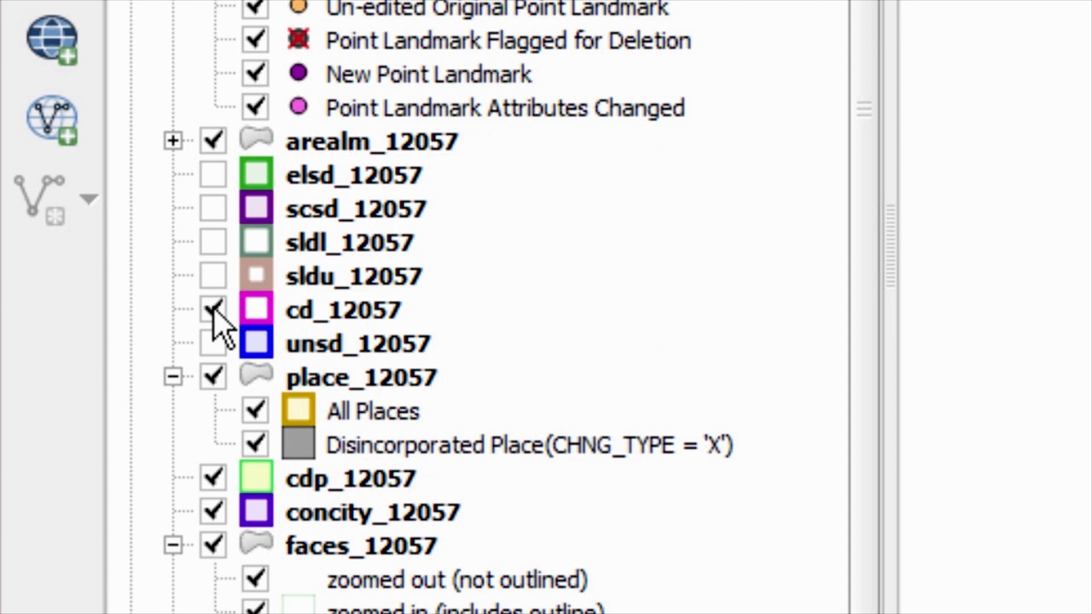
left_click(214, 310)
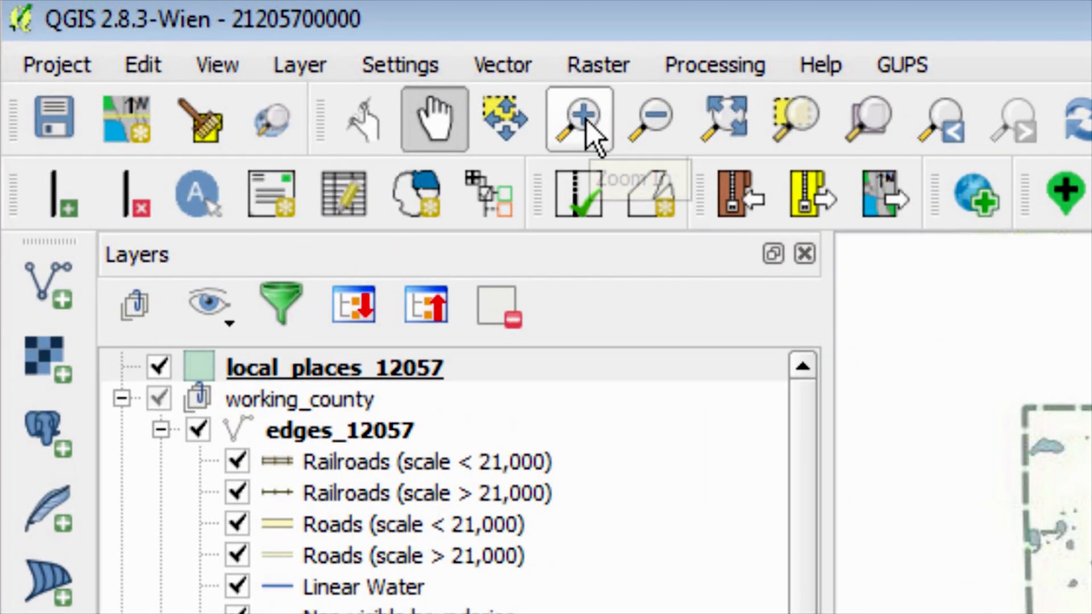
Compare the local_places_12057 boundary with the place_12057 boundary from Cypress Creek eastward along E County Line Rd to Clay Gulley Creek.
left_click(586, 120)
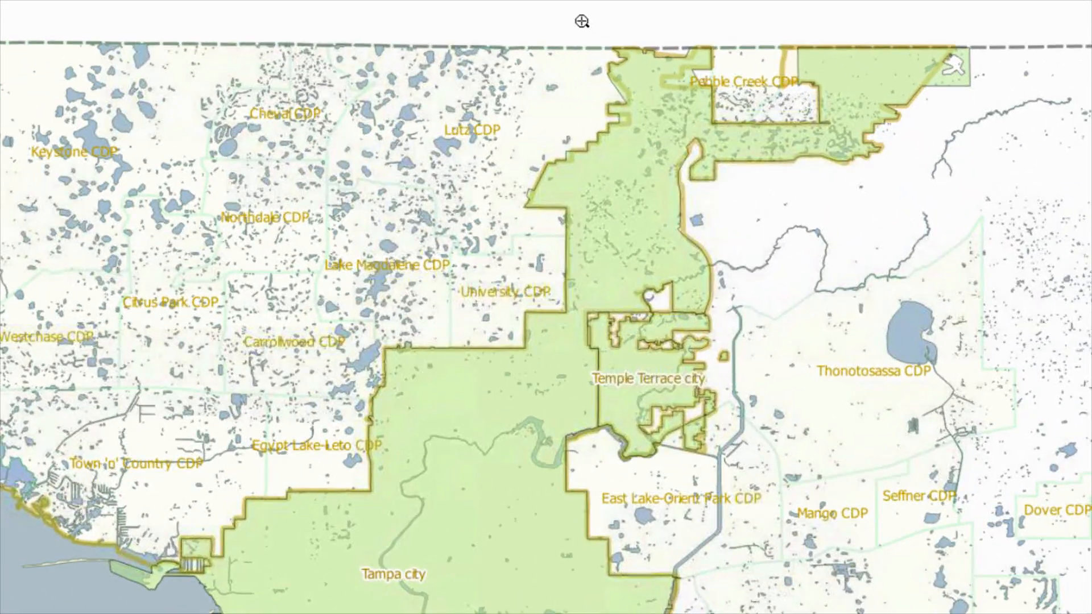
left_click_drag(582, 21, 740, 139)
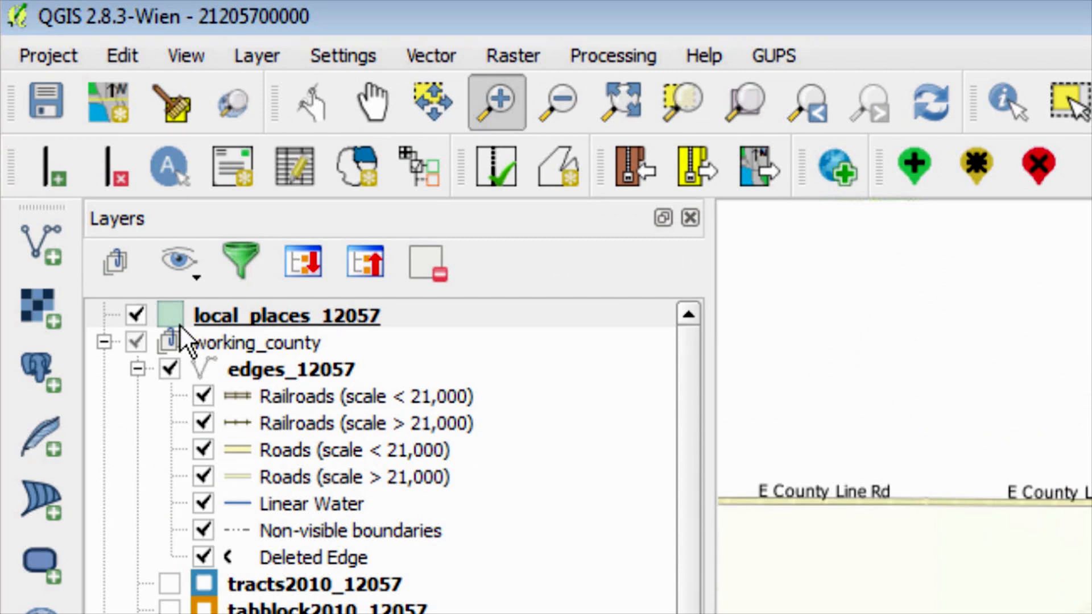
mouse_move(179, 327)
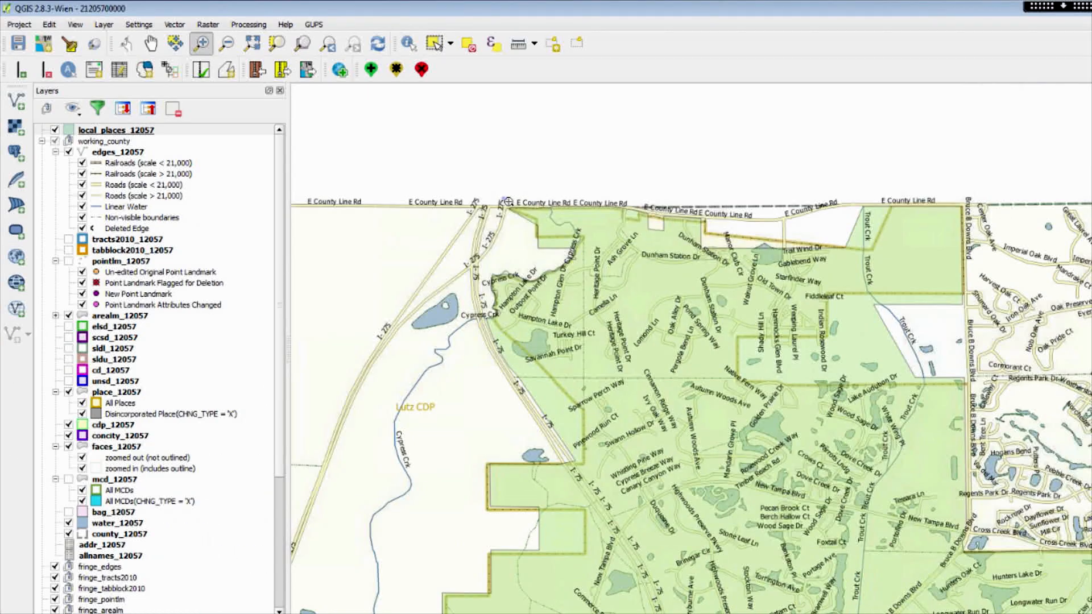
left_click_drag(508, 202, 619, 268)
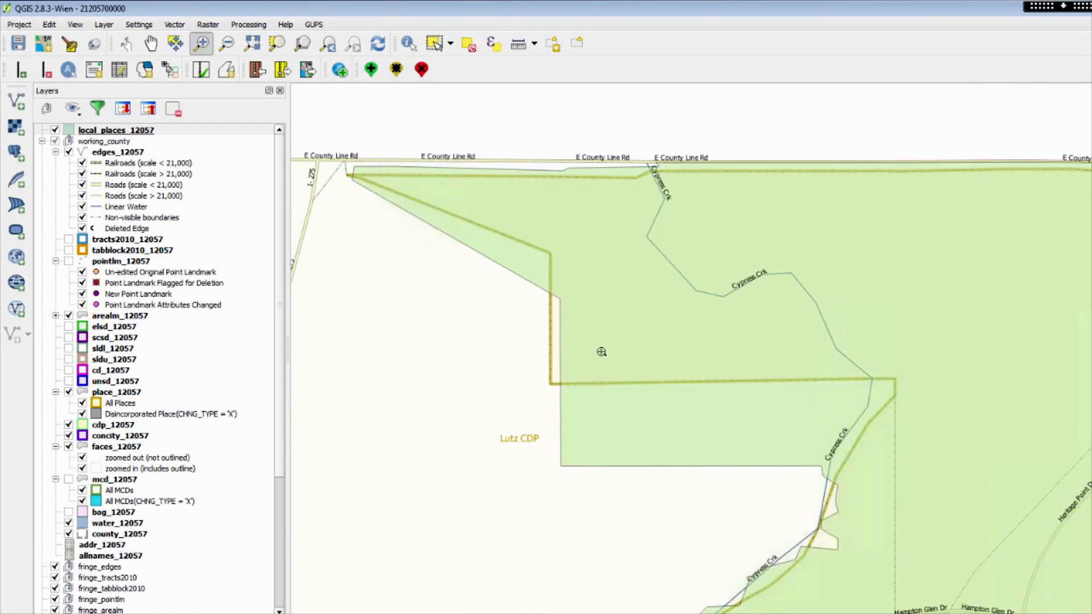
left_click(539, 415)
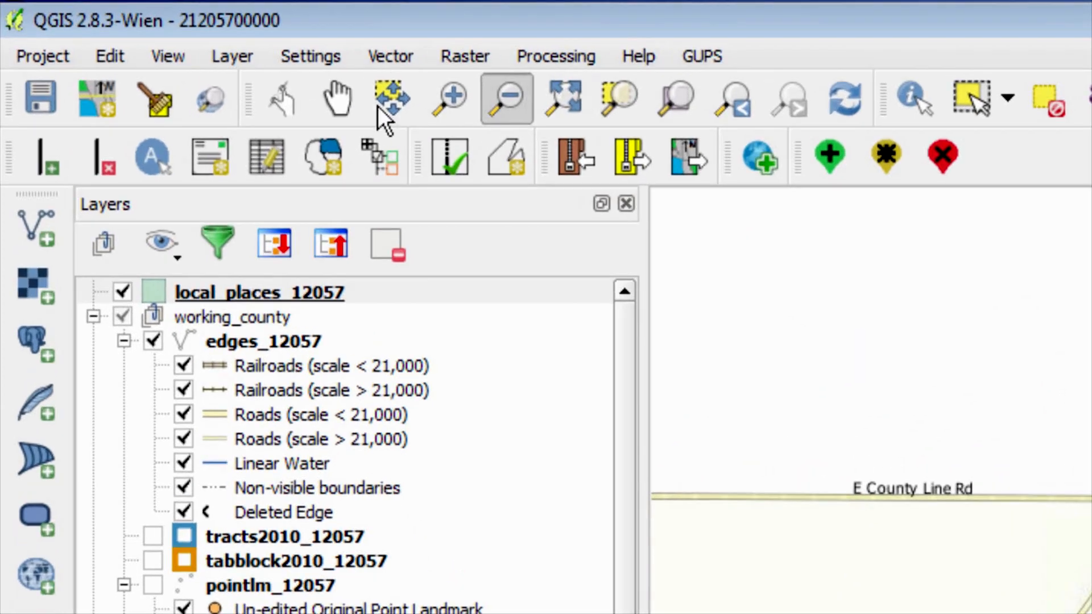
left_click(347, 98)
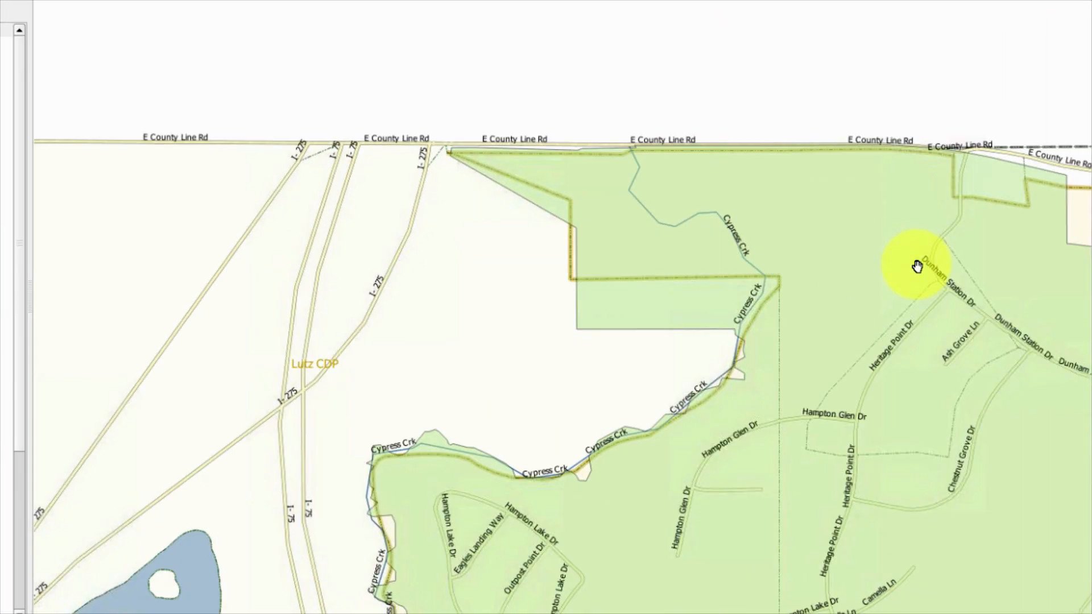
left_click(917, 267)
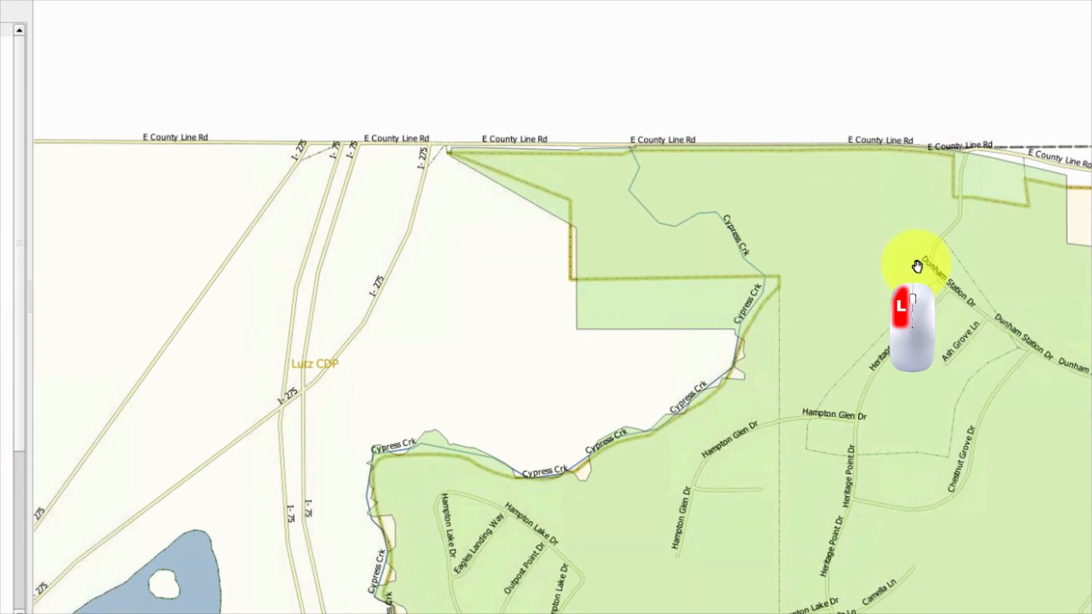
left_click_drag(917, 267, 357, 275)
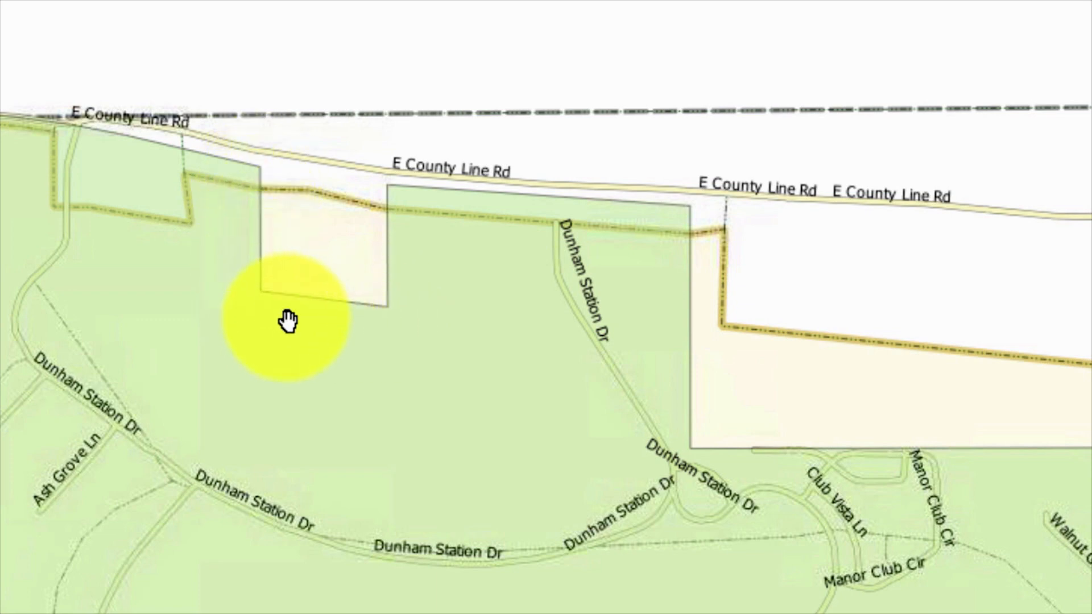
left_click_drag(1078, 419, 17, 402)
left_click_drag(1088, 388, 17, 377)
left_click_drag(928, 414, 90, 402)
left_click_drag(1052, 365, 199, 259)
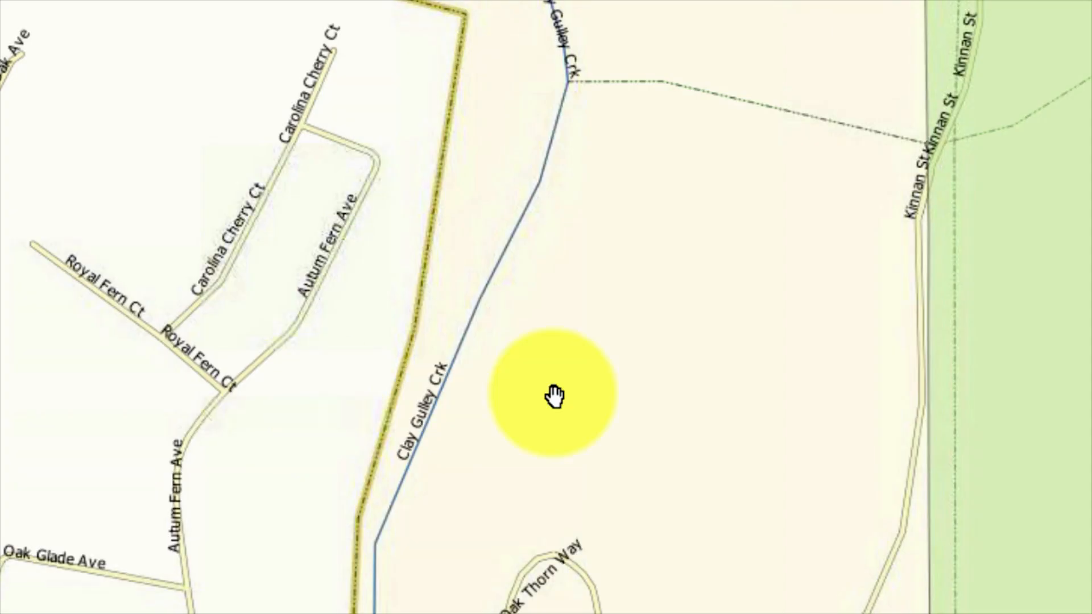